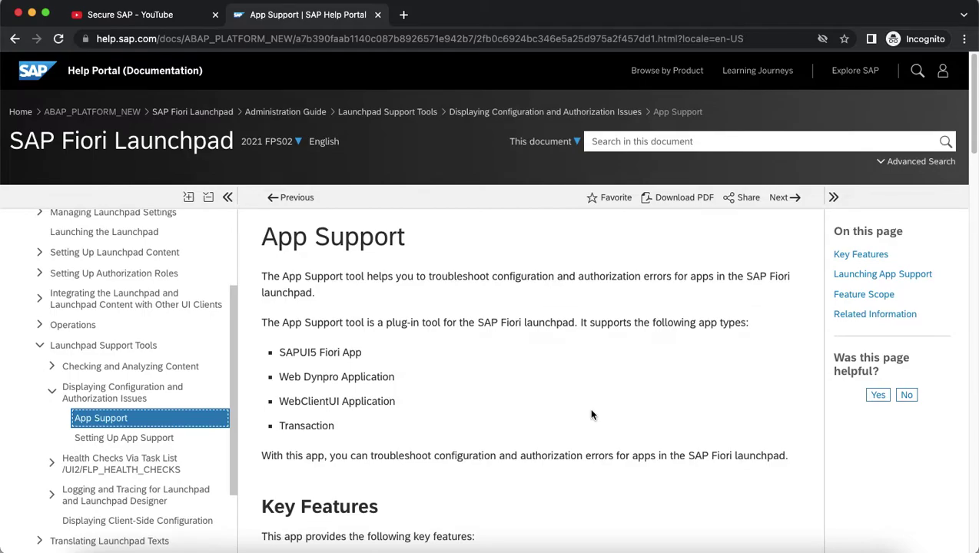
Open the Setting Up App Support help page and scroll down to Procedure step 1, Activate the OData Services.
{"action": "left_click", "coordinate": [169, 445]}
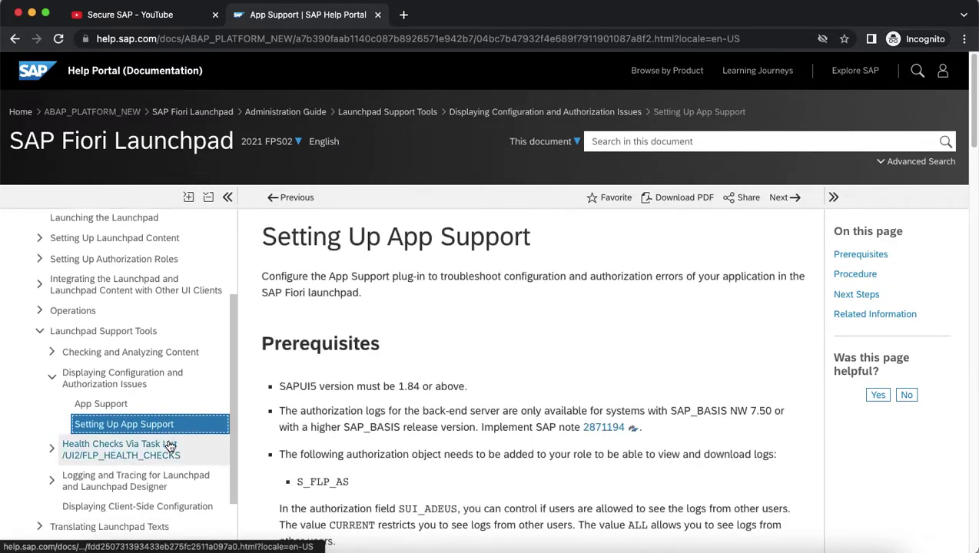
{"action": "scroll", "coordinate": [439, 370], "scroll_direction": "down", "scroll_amount": 2}
{"action": "scroll", "coordinate": [441, 369], "scroll_direction": "down", "scroll_amount": 4}
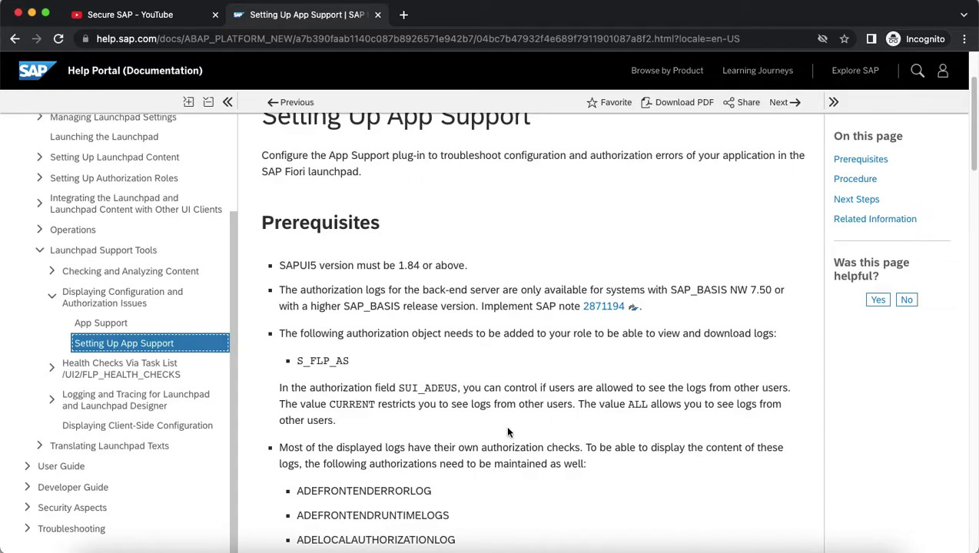
{"action": "scroll", "coordinate": [508, 433], "scroll_direction": "down", "scroll_amount": 2}
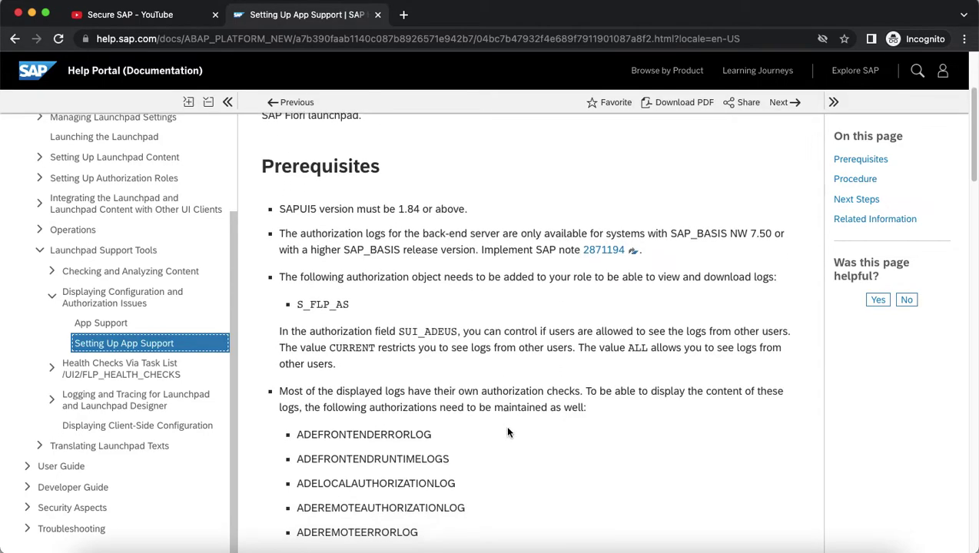
{"action": "scroll", "coordinate": [507, 432], "scroll_direction": "down", "scroll_amount": 4}
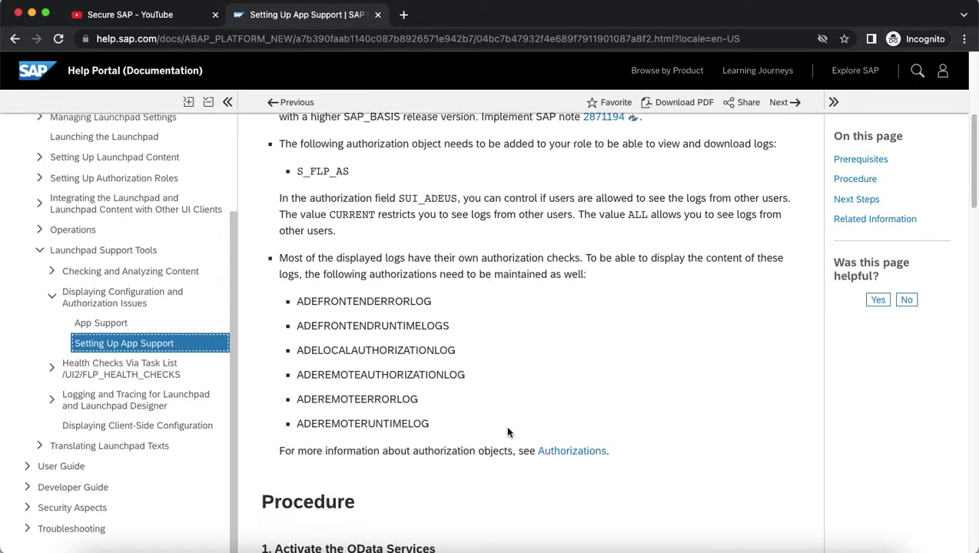
{"action": "scroll", "coordinate": [507, 433], "scroll_direction": "down", "scroll_amount": 7}
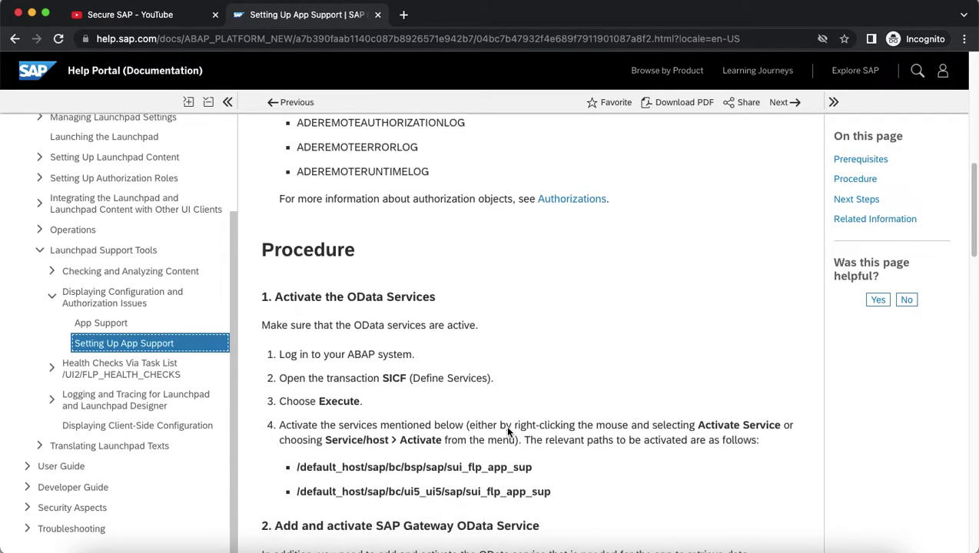
{"action": "scroll", "coordinate": [505, 424], "scroll_direction": "down", "scroll_amount": 2}
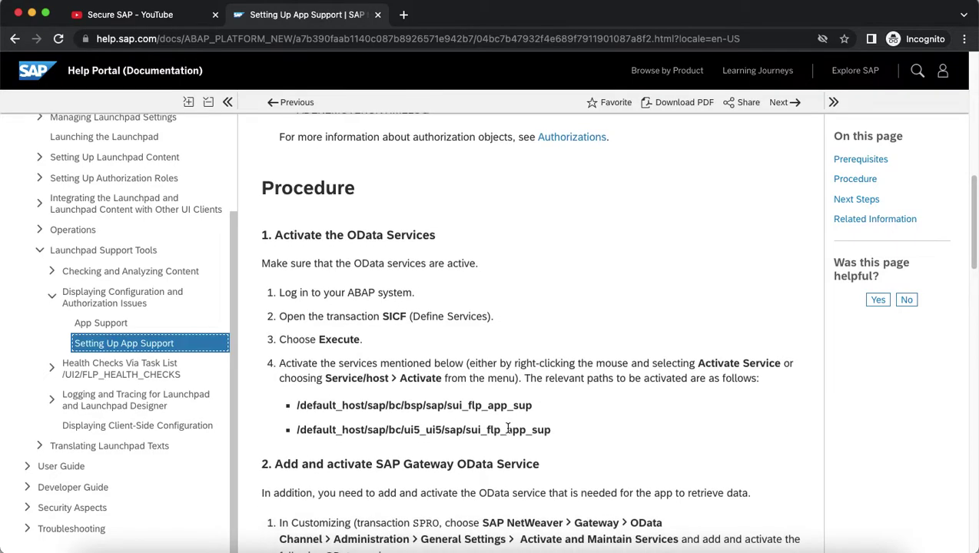
{"action": "scroll", "coordinate": [507, 429], "scroll_direction": "down", "scroll_amount": 1}
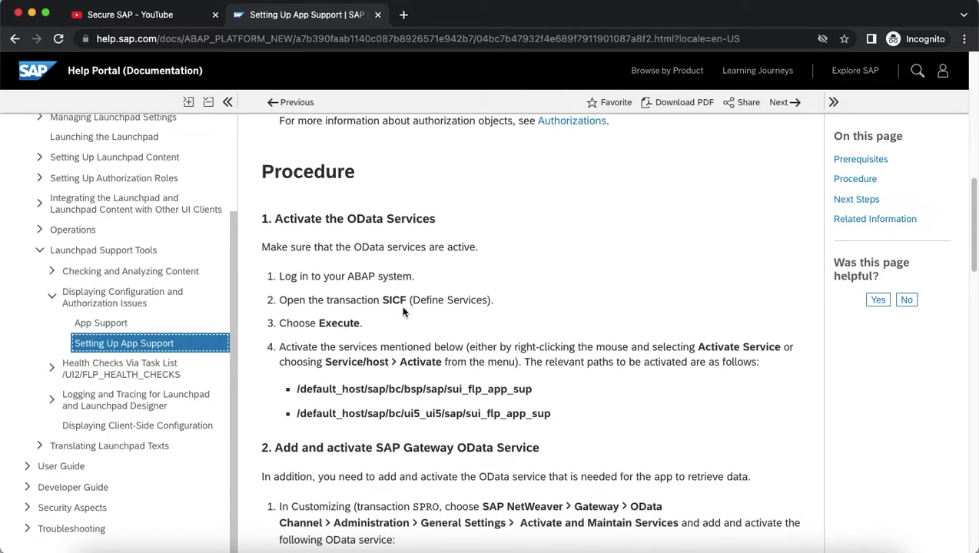
{"action": "scroll", "coordinate": [401, 315], "scroll_direction": "down", "scroll_amount": 3}
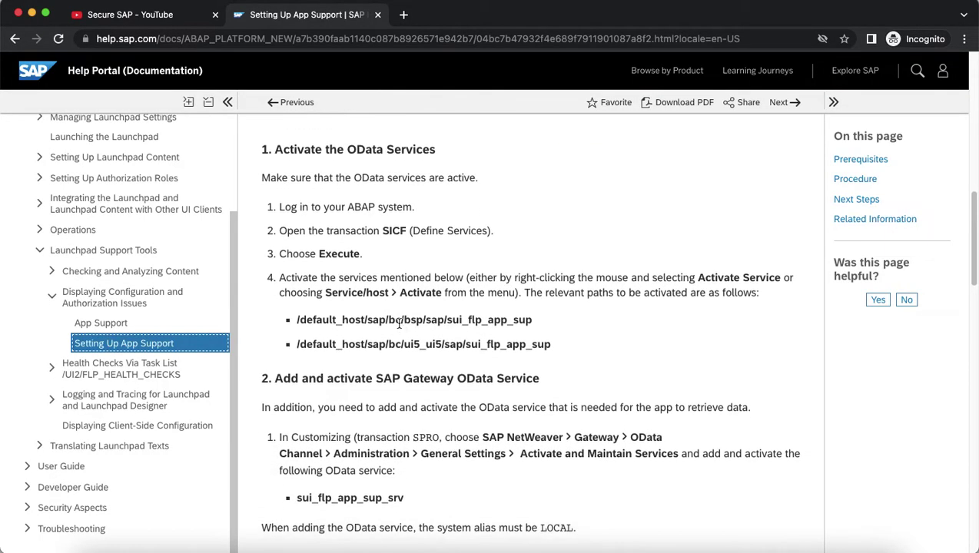
{"action": "scroll", "coordinate": [399, 323], "scroll_direction": "down", "scroll_amount": 1}
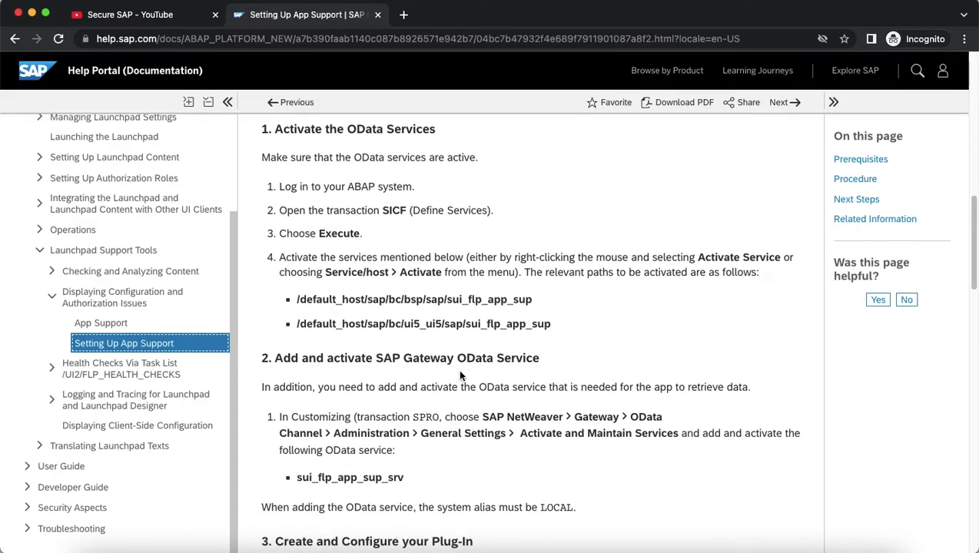
Start transaction SICF and copy the path /sap/bc/bsp/sap/sui_flp_app_sup from the help page.
{"action": "key", "text": "super+Tab"}
{"action": "type", "text": "sicf"}
{"action": "key", "text": "Return"}
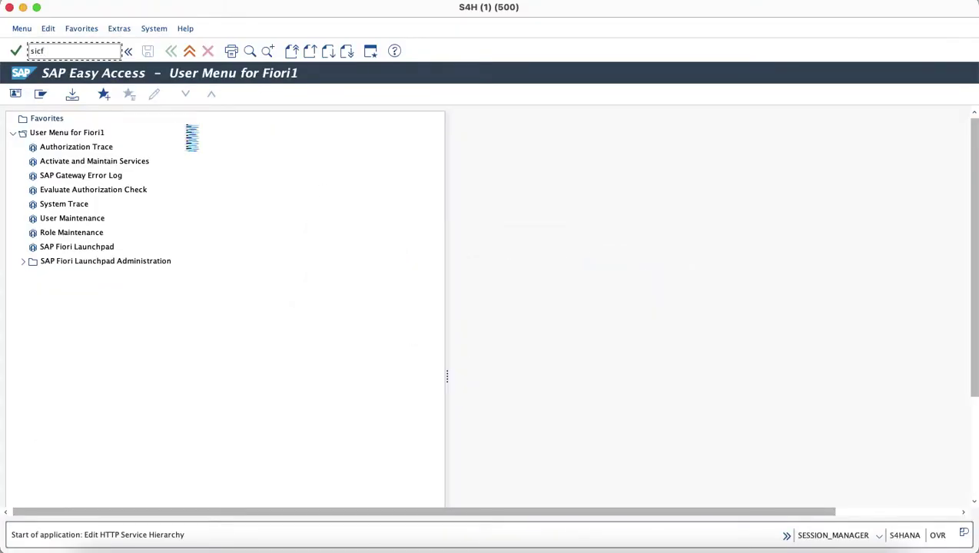
{"action": "key", "text": "super+Tab"}
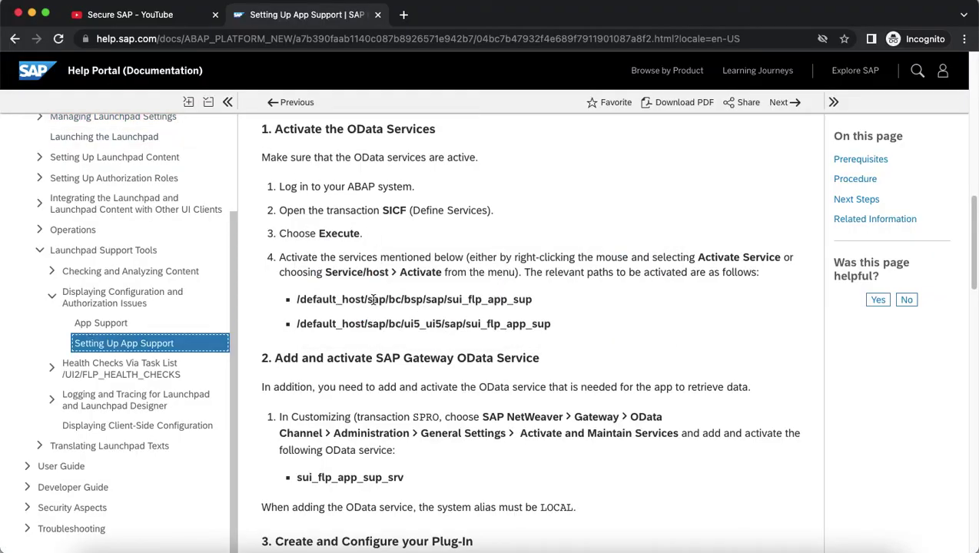
{"action": "left_click", "coordinate": [368, 299]}
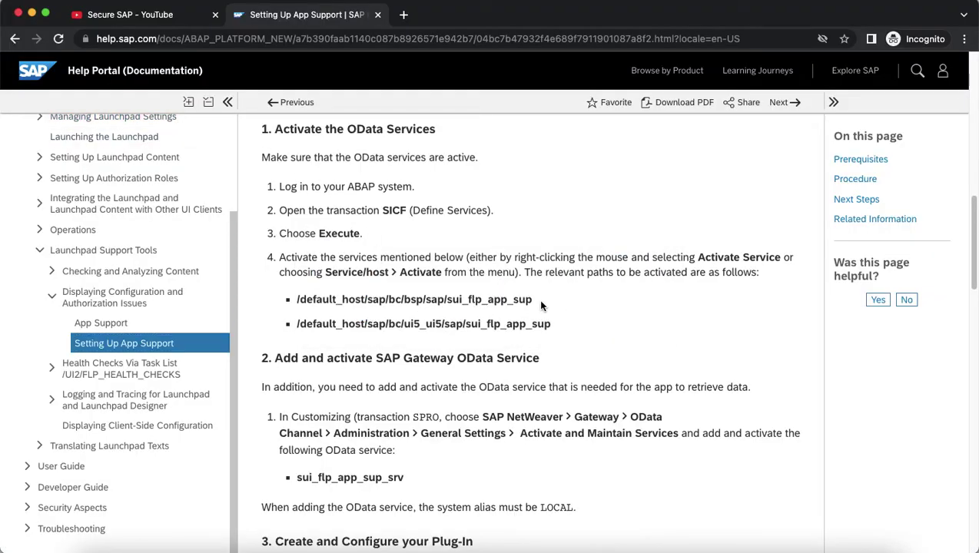
{"action": "left_click_drag", "start_coordinate": [540, 305], "coordinate": [364, 299]}
{"action": "key", "text": "super+c"}
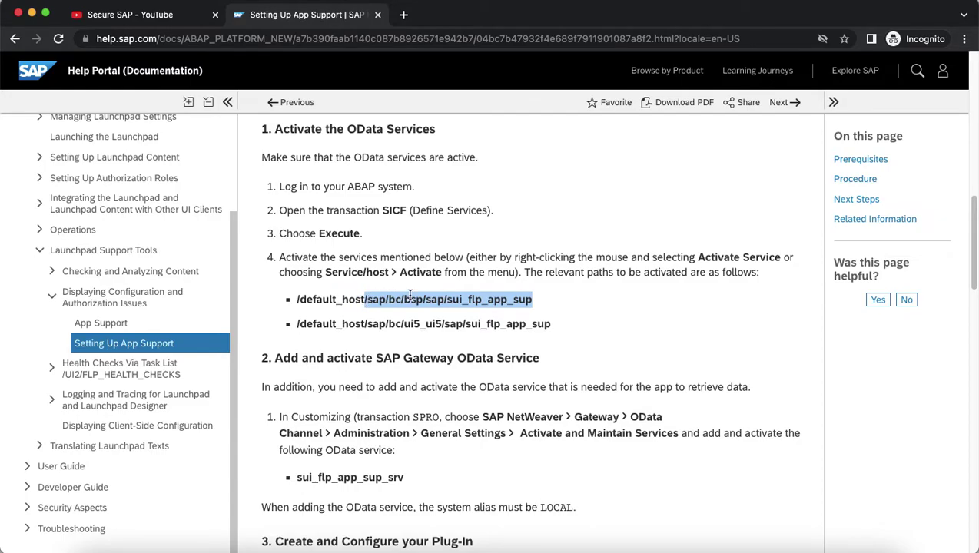
Set the SICF filter to Service Path /sap/bc/bsp/sap/sui_flp_app_sup and Virtual Host DEFAULT_HOST.
{"action": "key", "text": "super+Tab"}
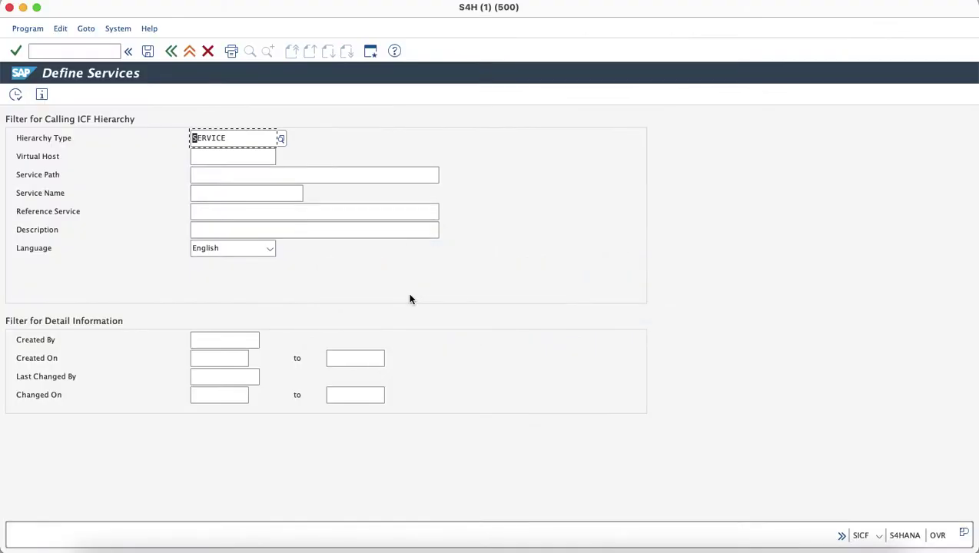
{"action": "left_click", "coordinate": [247, 176]}
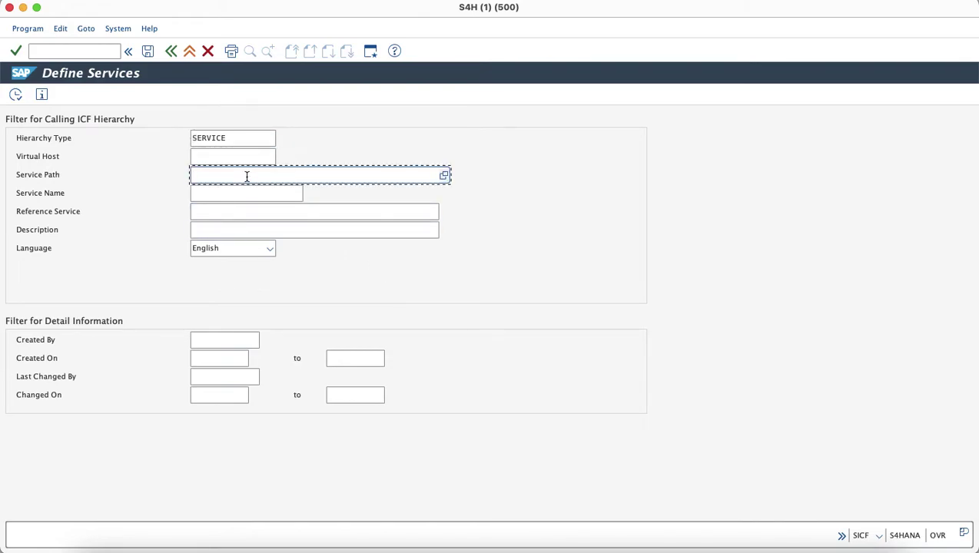
{"action": "key", "text": "super+v"}
{"action": "left_click", "coordinate": [234, 156]}
{"action": "left_click", "coordinate": [278, 156]}
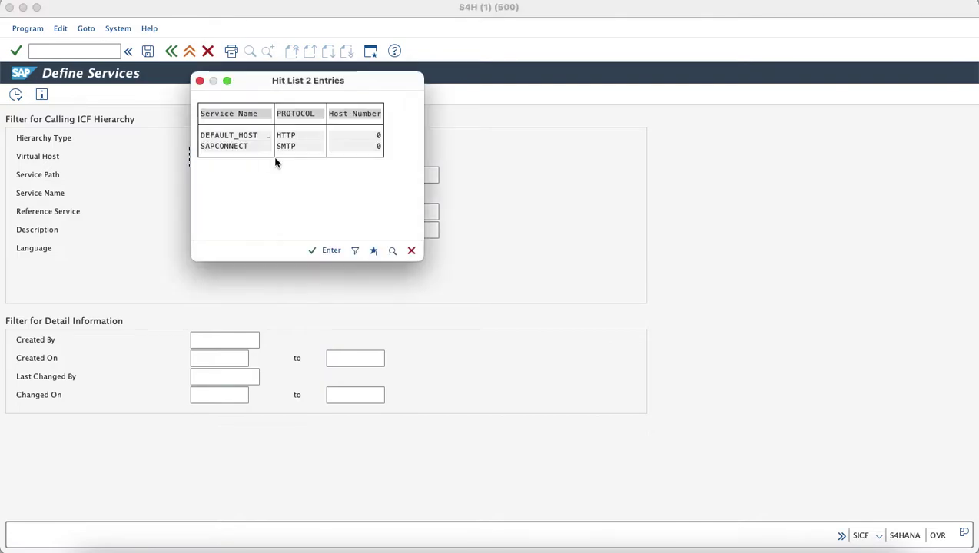
{"action": "double_click", "coordinate": [230, 136]}
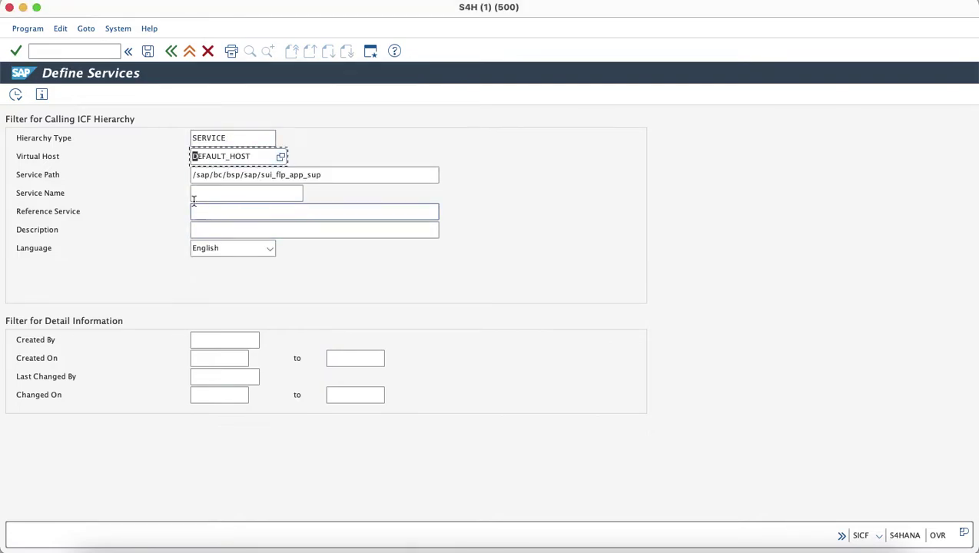
List sui_flp_app_sup under default_host and confirm it is already active, with Activate Service greyed out.
{"action": "left_click", "coordinate": [16, 95]}
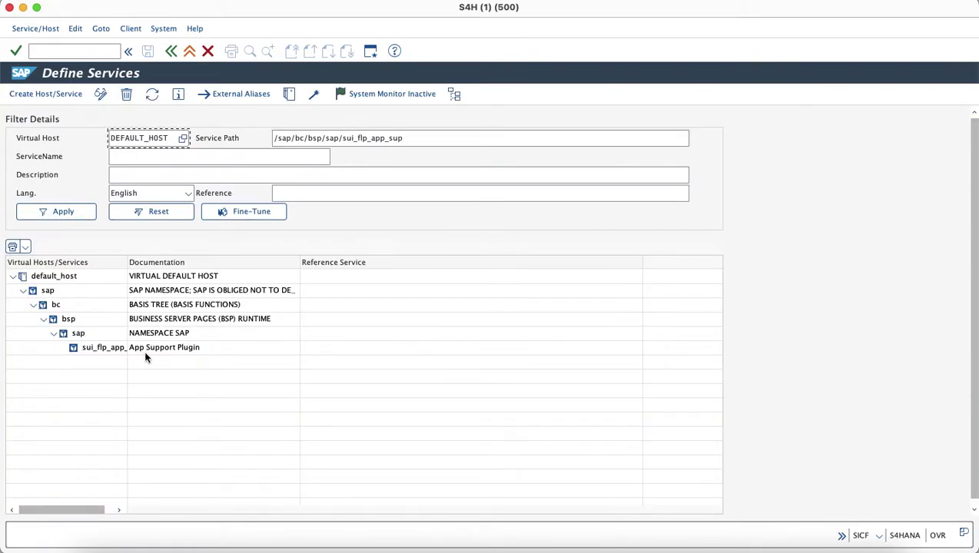
{"action": "left_click", "coordinate": [112, 348]}
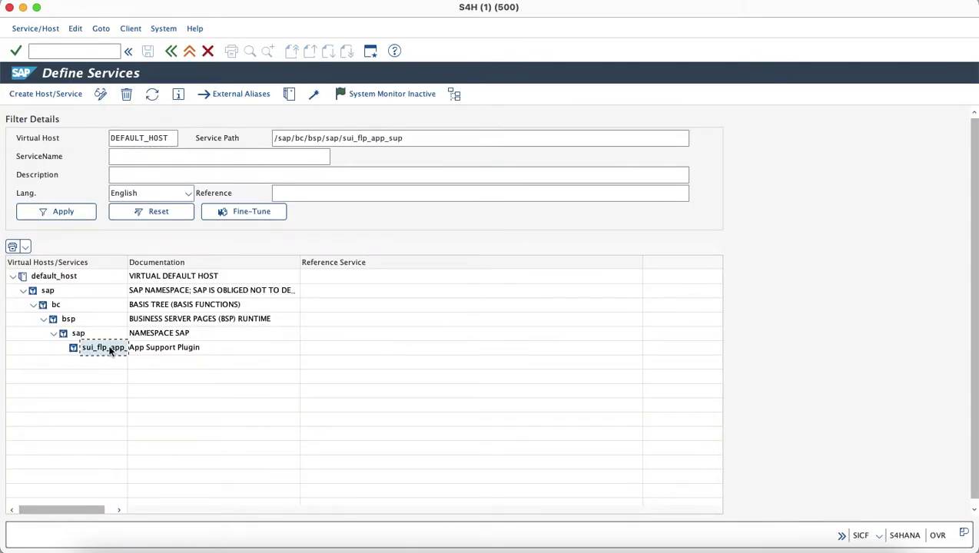
{"action": "double_click", "coordinate": [128, 262]}
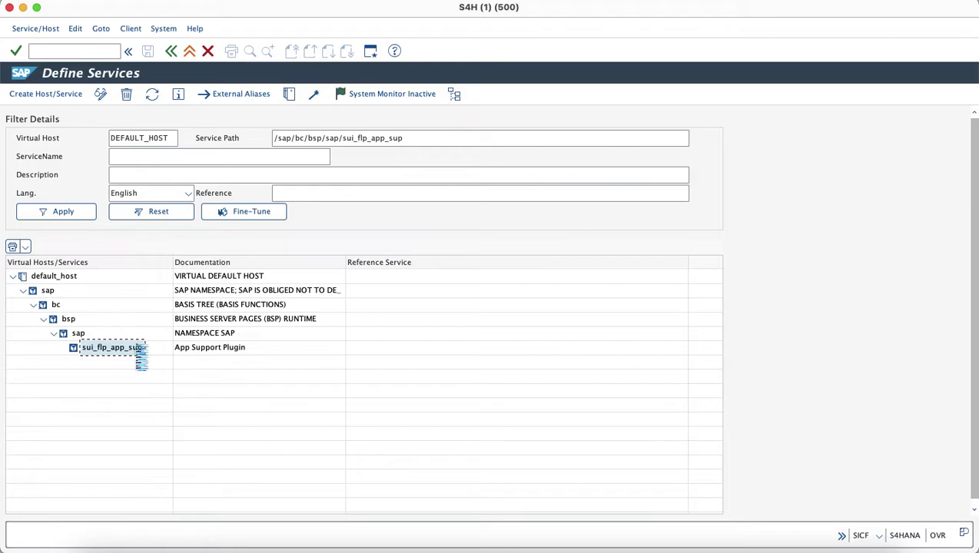
{"action": "right_click", "coordinate": [137, 351]}
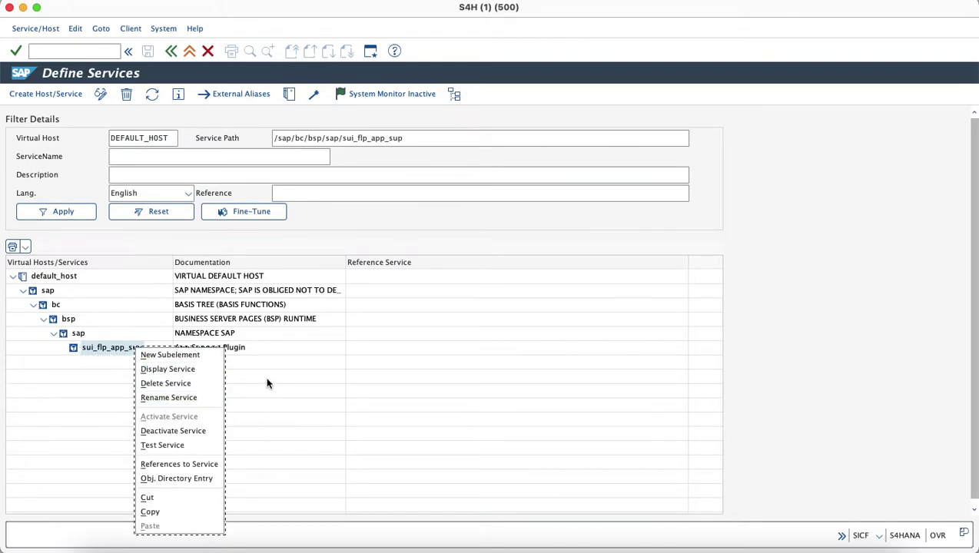
{"action": "left_click", "coordinate": [461, 139]}
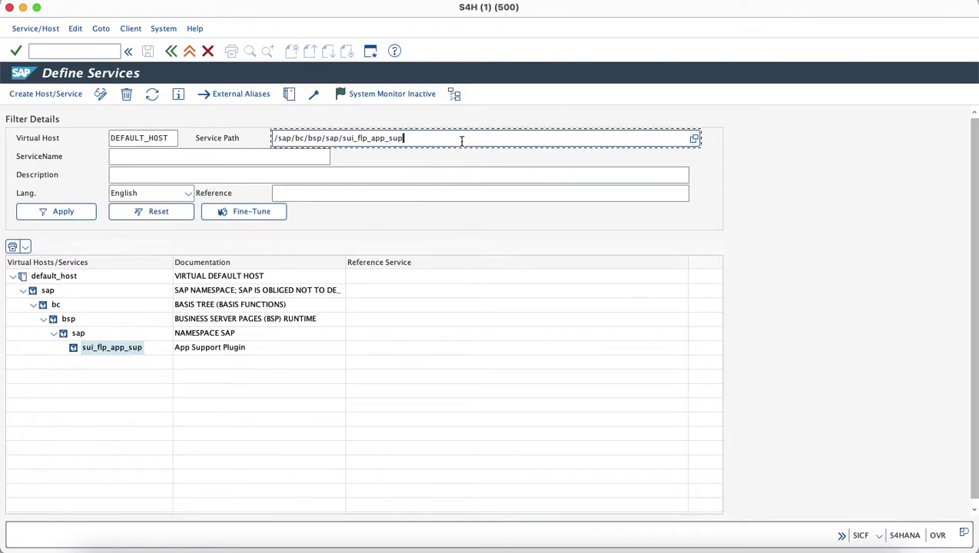
{"action": "key", "text": "super+Tab"}
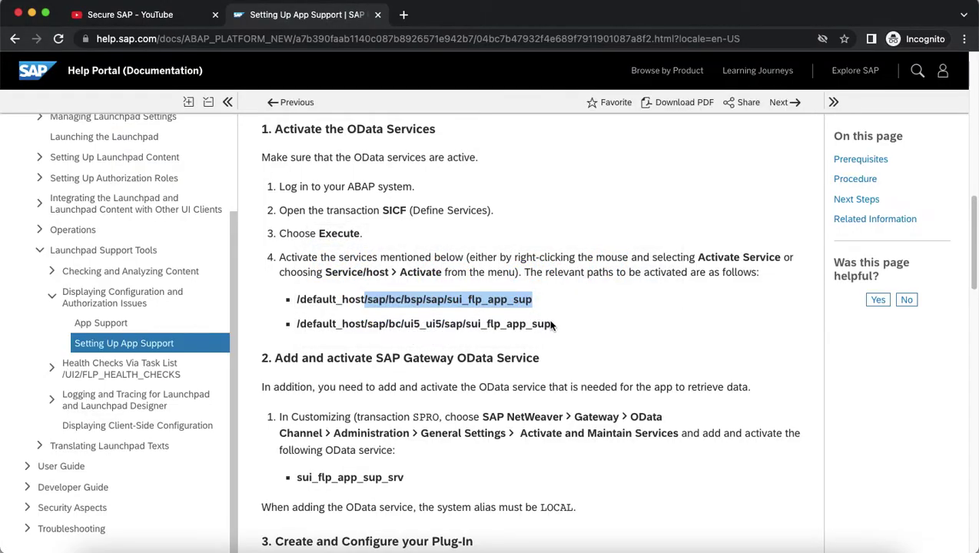
Replace the Service Path with the copied /sap/bc/ui5_ui5/sap path and show its sui_flp_app_sup service.
{"action": "left_click_drag", "start_coordinate": [552, 329], "coordinate": [366, 328]}
{"action": "key", "text": "super+c"}
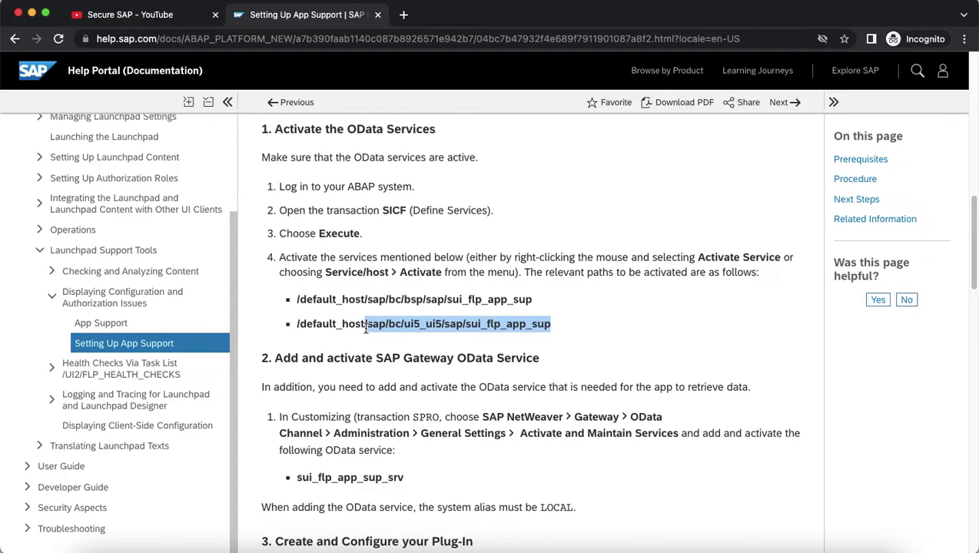
{"action": "key", "text": "super+Tab"}
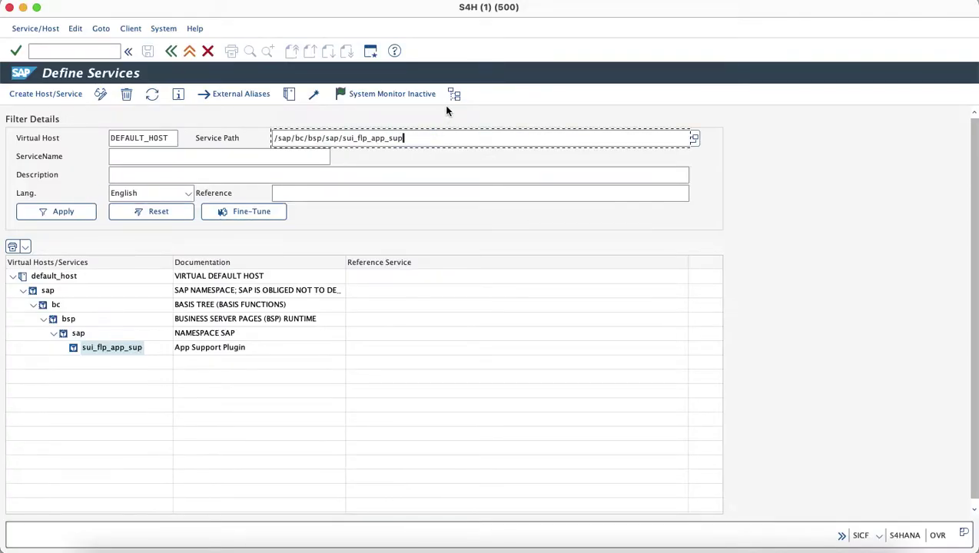
{"action": "key", "text": "super+a"}
{"action": "key", "text": "BackSpace"}
{"action": "key", "text": "super+v"}
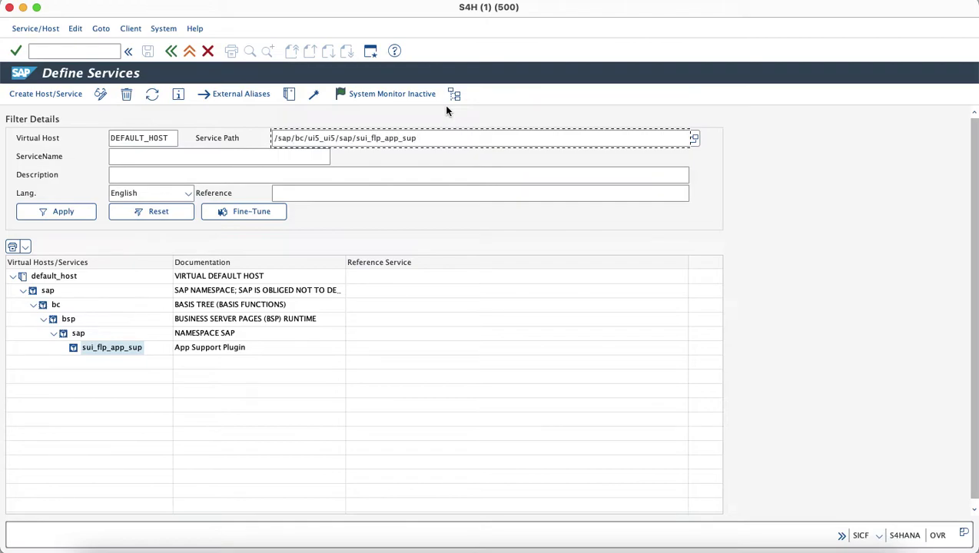
{"action": "left_click", "coordinate": [65, 219]}
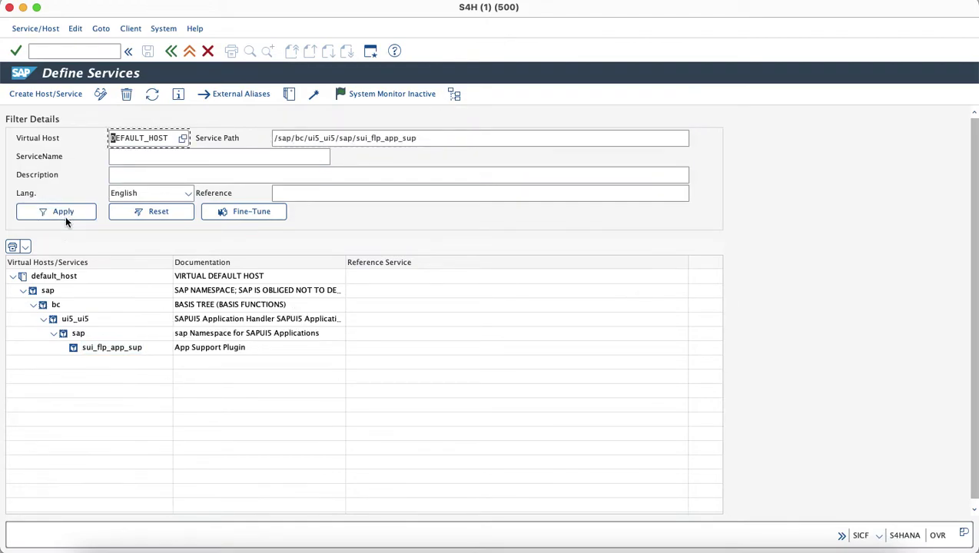
{"action": "left_click", "coordinate": [126, 350]}
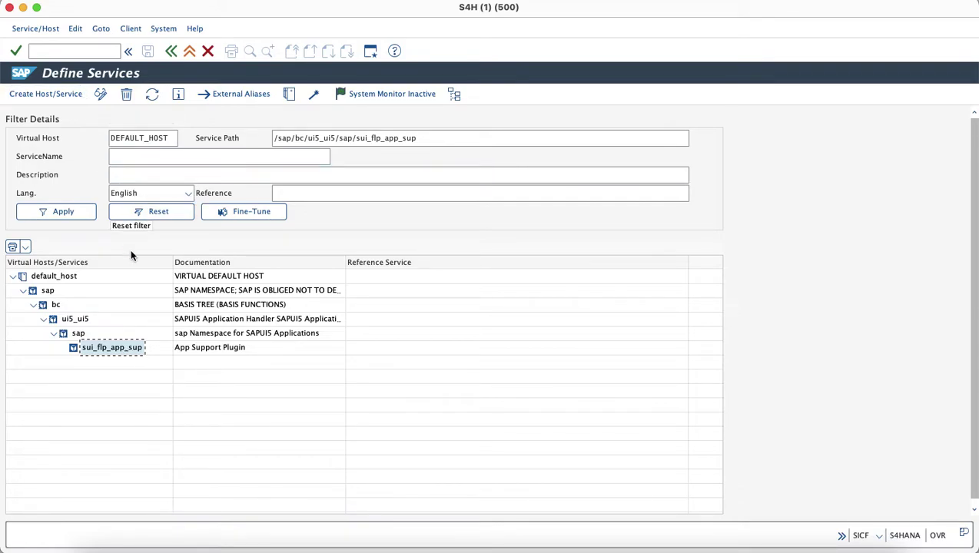
Copy sui_flp_app_sup_srv from the help page and start /n/iwfnd/maint_service.
{"action": "key", "text": "super+Tab"}
{"action": "scroll", "coordinate": [470, 454], "scroll_direction": "down", "scroll_amount": 1}
{"action": "left_click_drag", "start_coordinate": [405, 457], "coordinate": [296, 459]}
{"action": "key", "text": "super+c"}
{"action": "key", "text": "super+Tab"}
{"action": "left_click", "coordinate": [66, 49]}
{"action": "type", "text": "/n"}
{"action": "key", "text": "Down"}
{"action": "key", "text": "Down"}
{"action": "key", "text": "Down"}
{"action": "key", "text": "Down"}
{"action": "key", "text": "Down"}
{"action": "key", "text": "Return"}
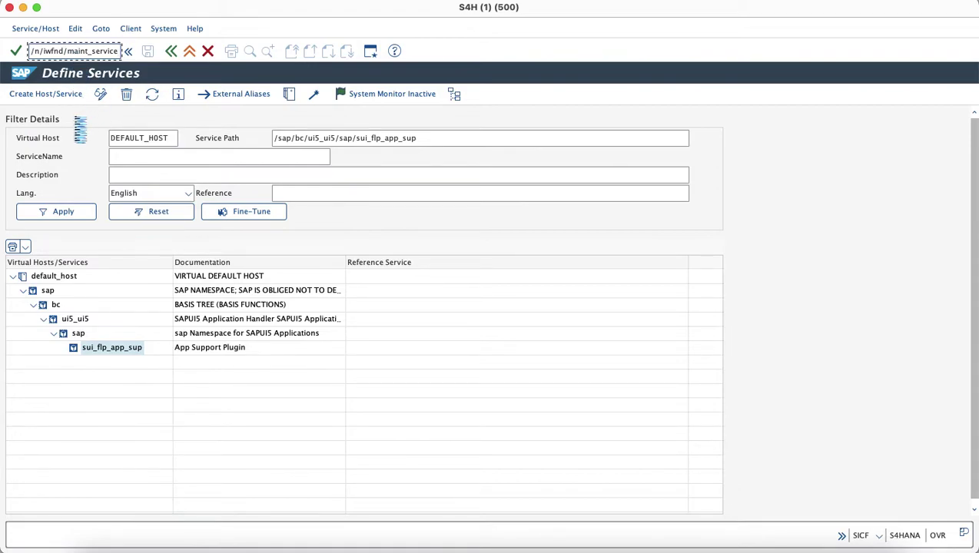
{"action": "key", "text": "Return"}
{"action": "left_click", "coordinate": [67, 138]}
Search the catalog for SUI_FLP_APP_SUP_SRV and show ZSUI_FLP_APP_SUP_SRV's ODATA ICF node and LOCAL alias.
{"action": "key", "text": "super+v"}
{"action": "left_click", "coordinate": [358, 224]}
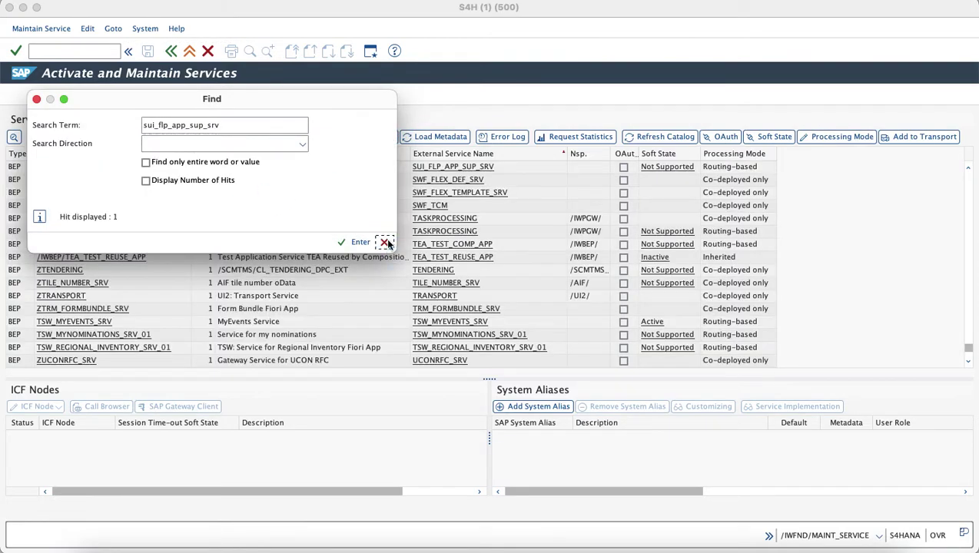
{"action": "left_click", "coordinate": [386, 242]}
{"action": "left_click", "coordinate": [262, 168]}
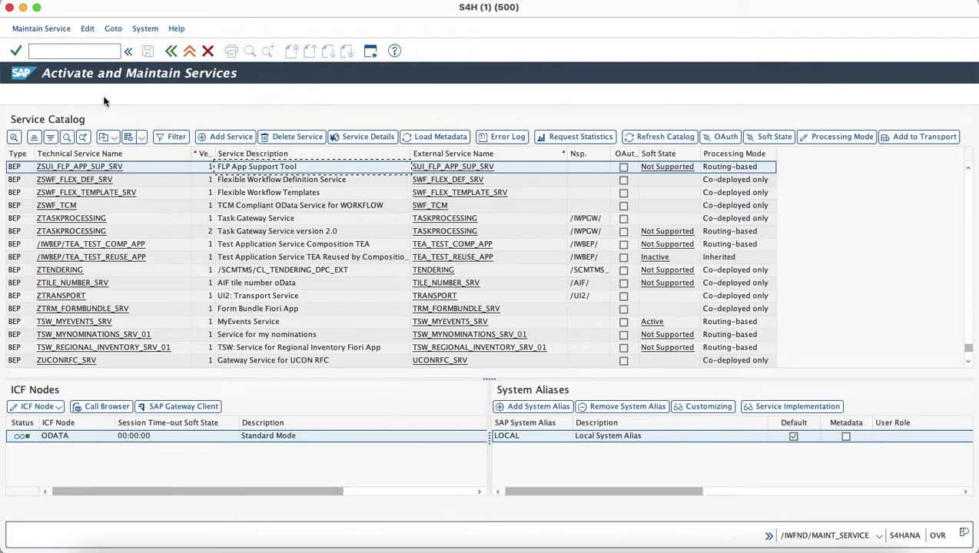
{"action": "left_click", "coordinate": [84, 54]}
Display role ZGEN_END_USER_ROLE in /npfcg and open its authorization data from the Authorizations tab.
{"action": "type", "text": "/npfcg"}
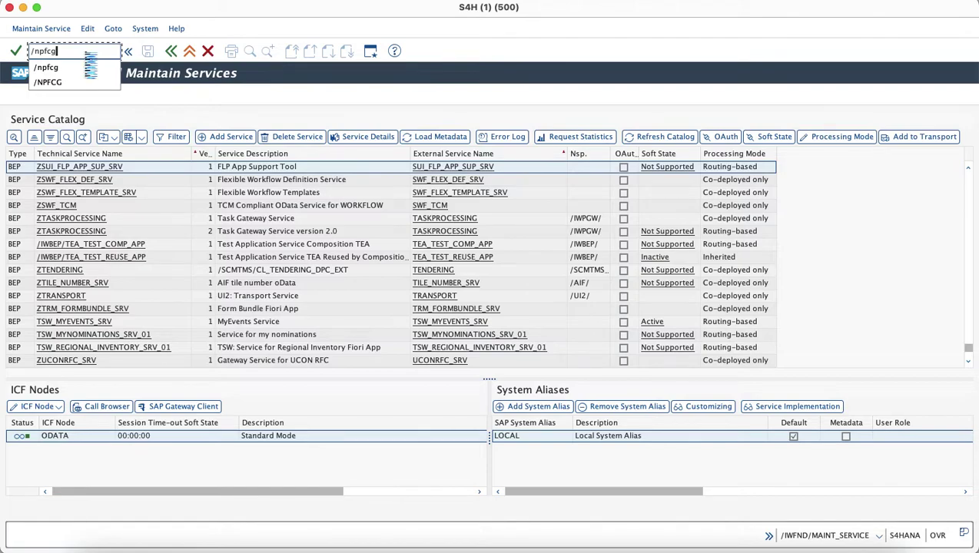
{"action": "key", "text": "Return"}
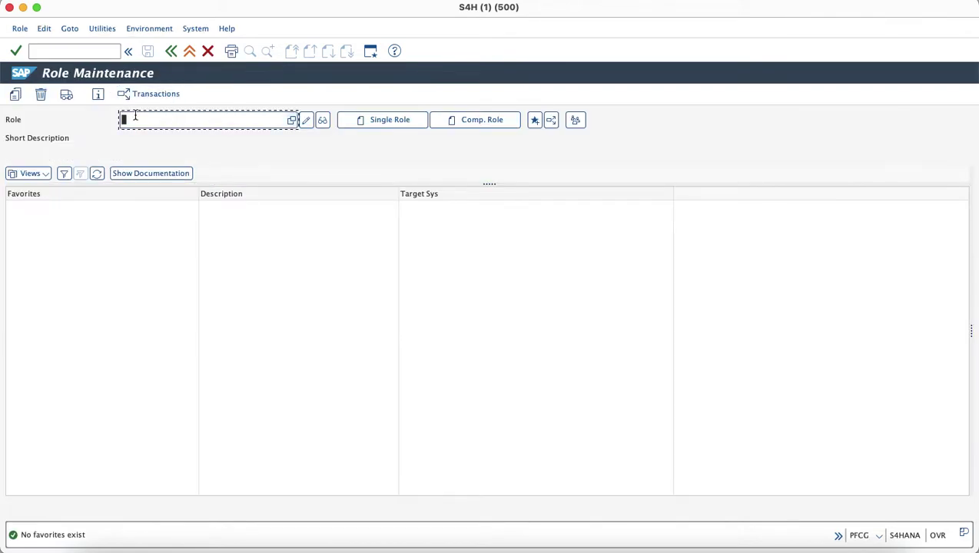
{"action": "type", "text": "Z"}
{"action": "key", "text": "Down"}
{"action": "key", "text": "Down"}
{"action": "key", "text": "Down"}
{"action": "key", "text": "Down"}
{"action": "key", "text": "Down"}
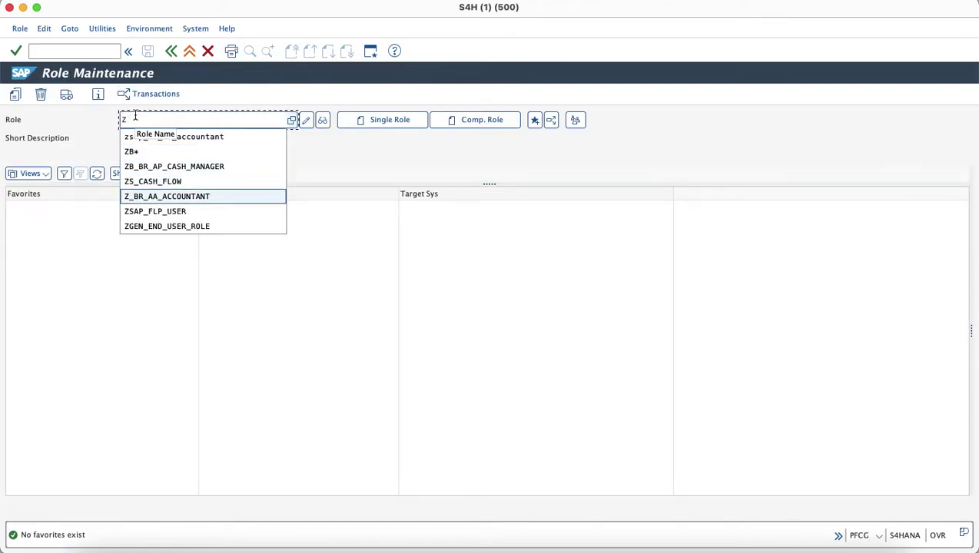
{"action": "key", "text": "Down"}
{"action": "key", "text": "Down"}
{"action": "key", "text": "Return"}
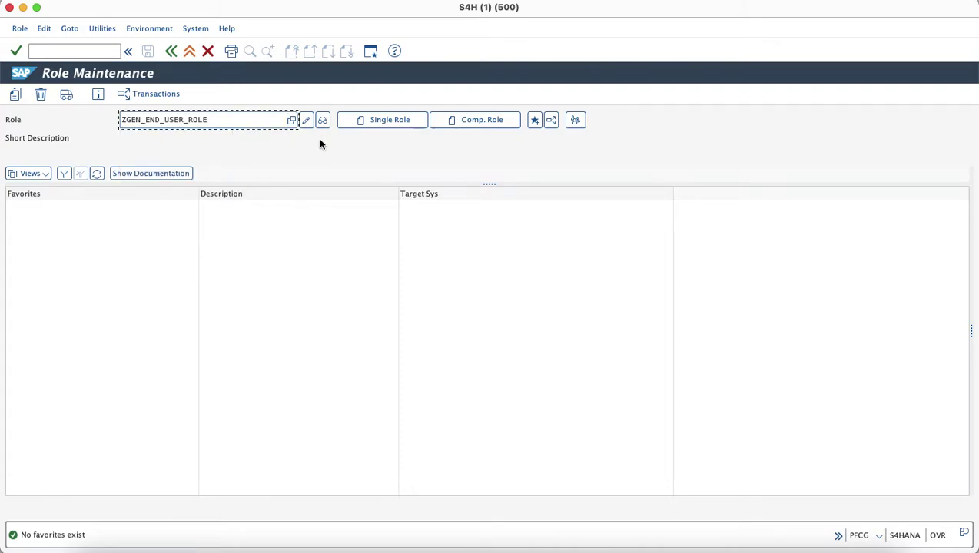
{"action": "left_click", "coordinate": [322, 121]}
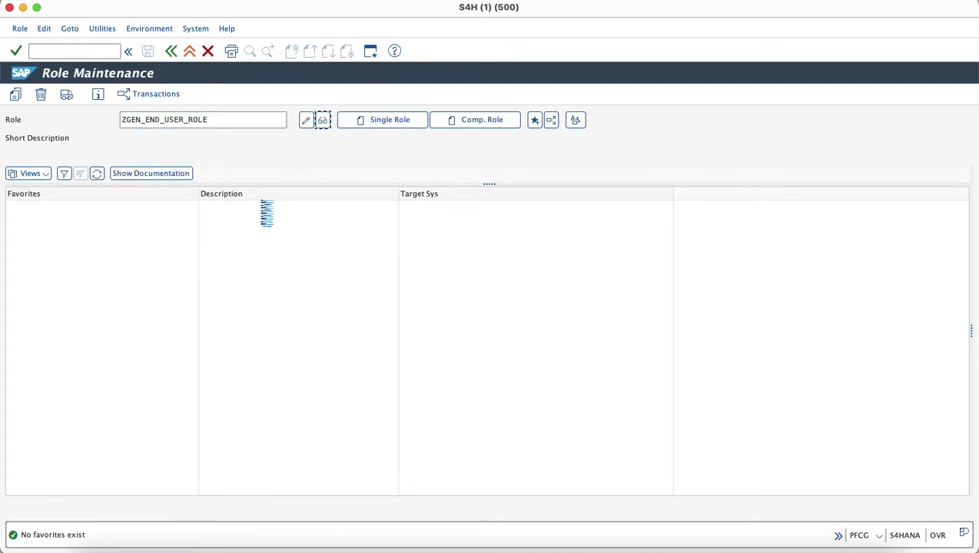
{"action": "left_click", "coordinate": [261, 211]}
{"action": "left_click", "coordinate": [24, 449]}
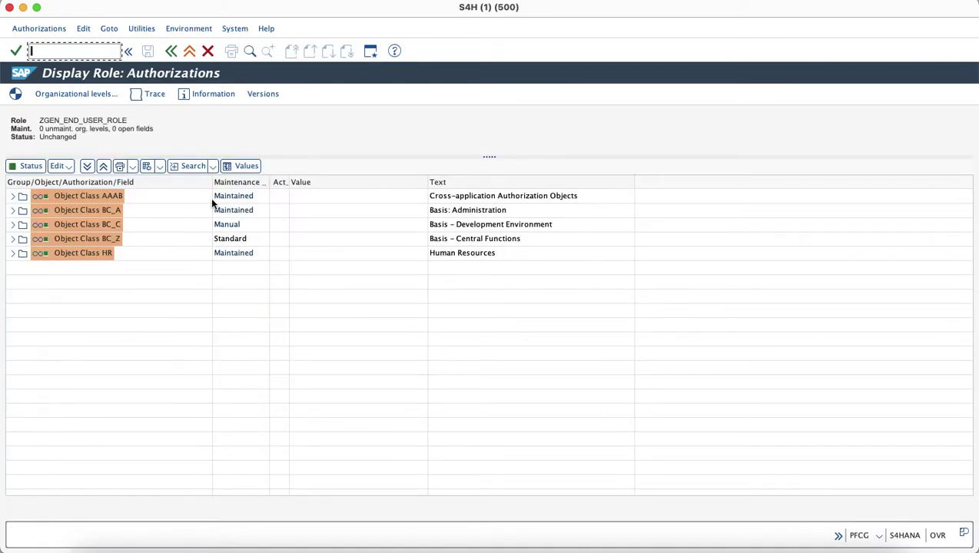
Search the role's authorization data for object S_FLP_AS.
{"action": "left_click", "coordinate": [188, 166]}
{"action": "type", "text": "S"}
{"action": "key", "text": "Down"}
{"action": "key", "text": "Down"}
{"action": "key", "text": "Down"}
{"action": "key", "text": "Return"}
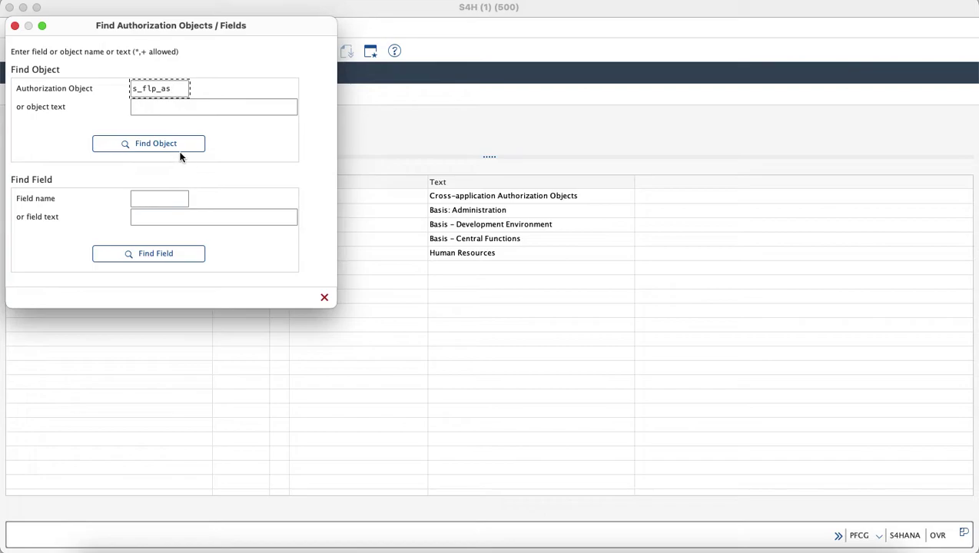
{"action": "left_click", "coordinate": [178, 146]}
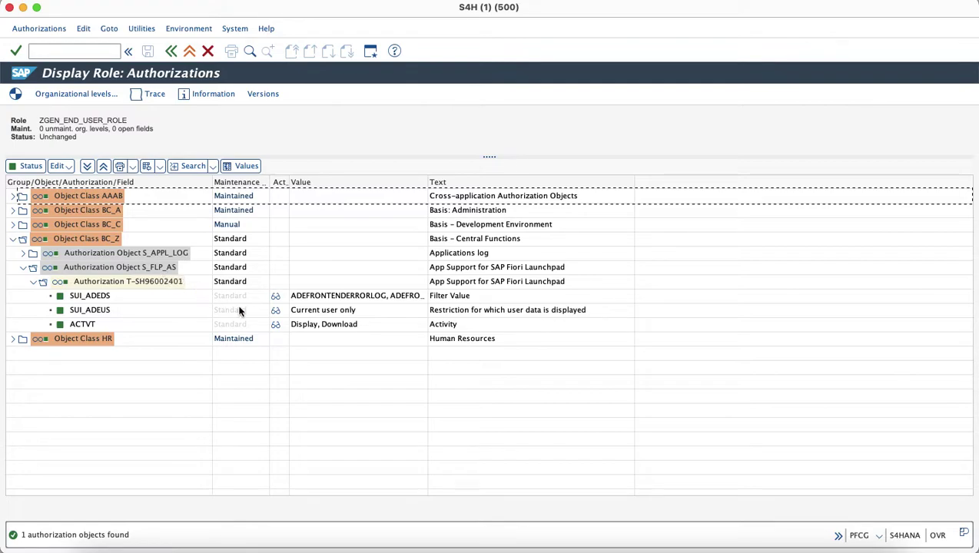
Check S_FLP_AS values: SUI_ADEUS is Current user only, ACTVT is Display and Download.
{"action": "left_click", "coordinate": [276, 313]}
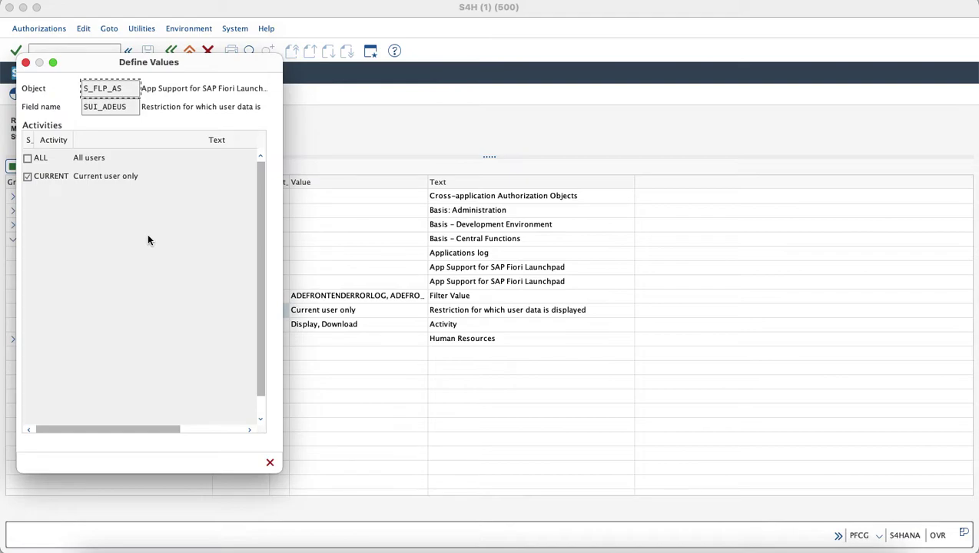
{"action": "left_click", "coordinate": [26, 63]}
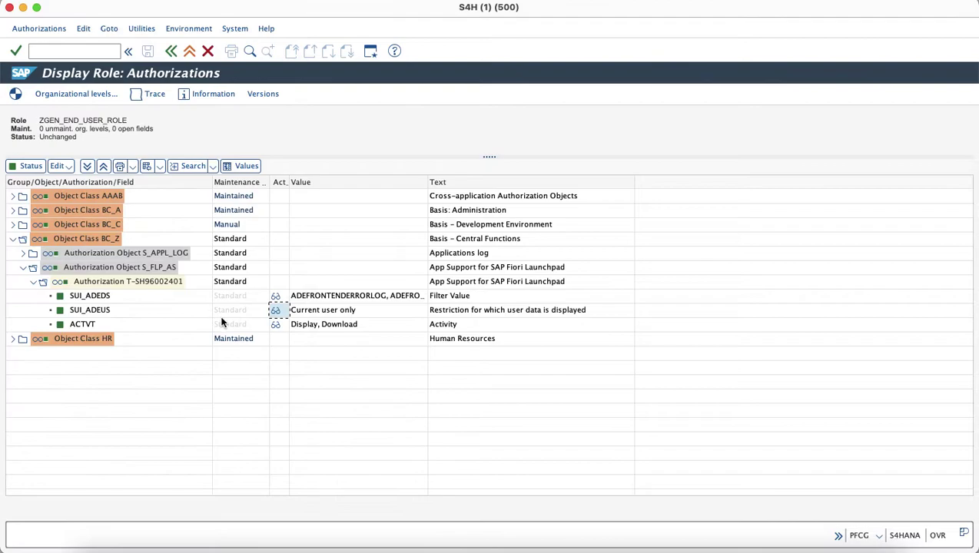
{"action": "left_click", "coordinate": [274, 326]}
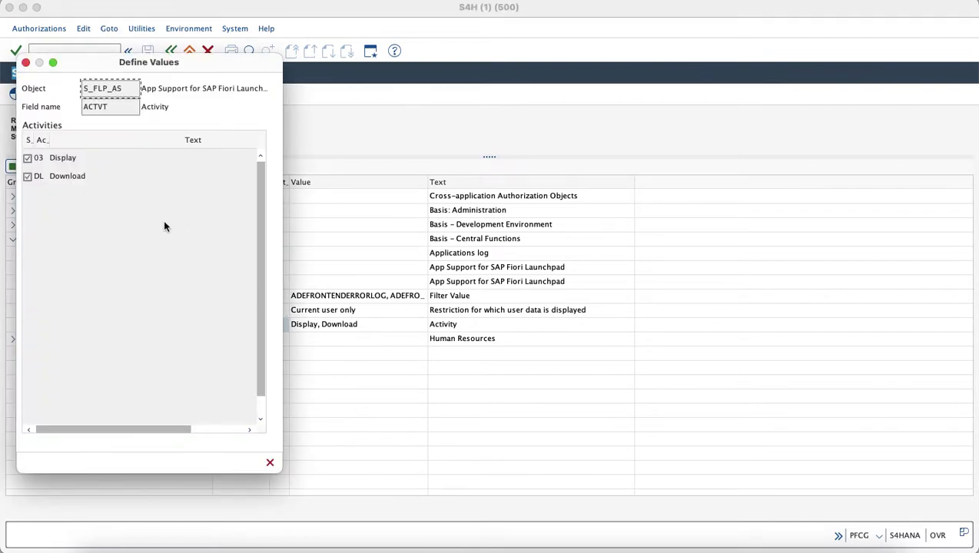
{"action": "left_click", "coordinate": [269, 463]}
{"action": "left_click", "coordinate": [81, 52]}
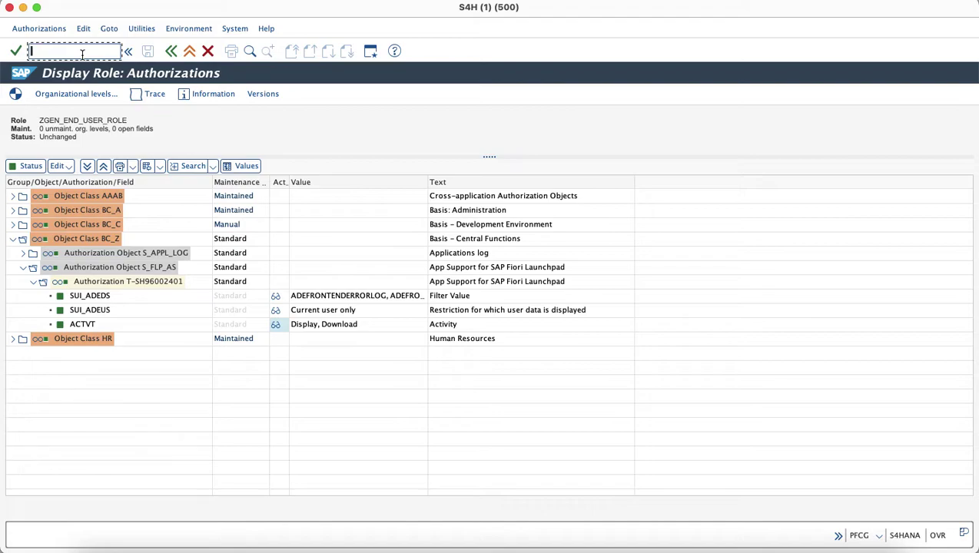
End the session with /nex, log on to S4H2020 as the test user, and launch SAP Fiori Launchpad.
{"action": "type", "text": "/nex"}
{"action": "key", "text": "Return"}
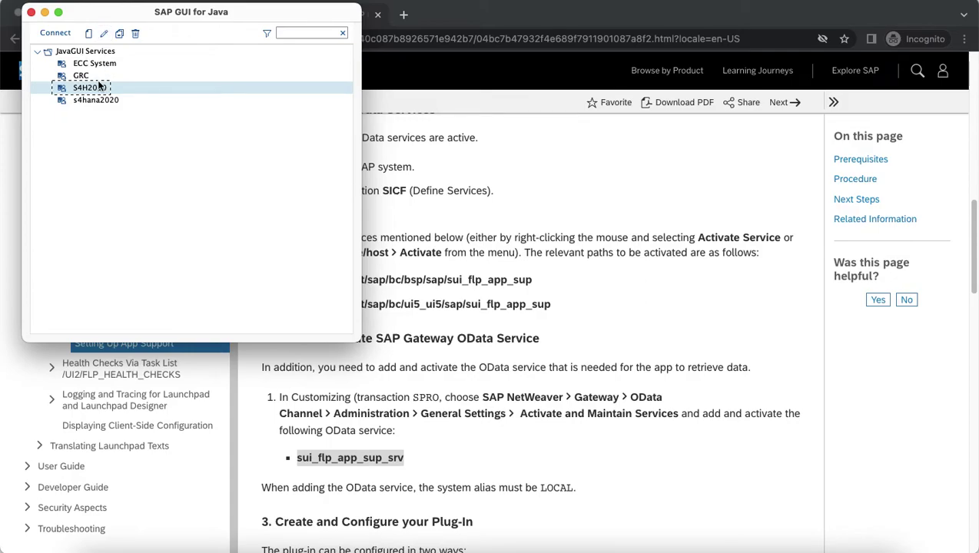
{"action": "double_click", "coordinate": [99, 86]}
{"action": "type", "text": "D"}
{"action": "key", "text": "Down"}
{"action": "key", "text": "Return"}
{"action": "key", "text": "Tab"}
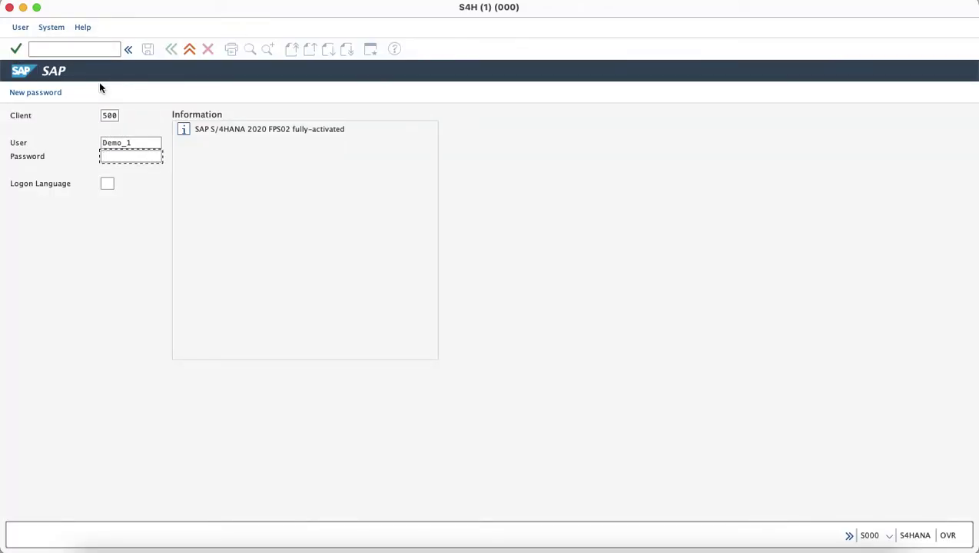
{"action": "type", "text": "**********"}
{"action": "key", "text": "Return"}
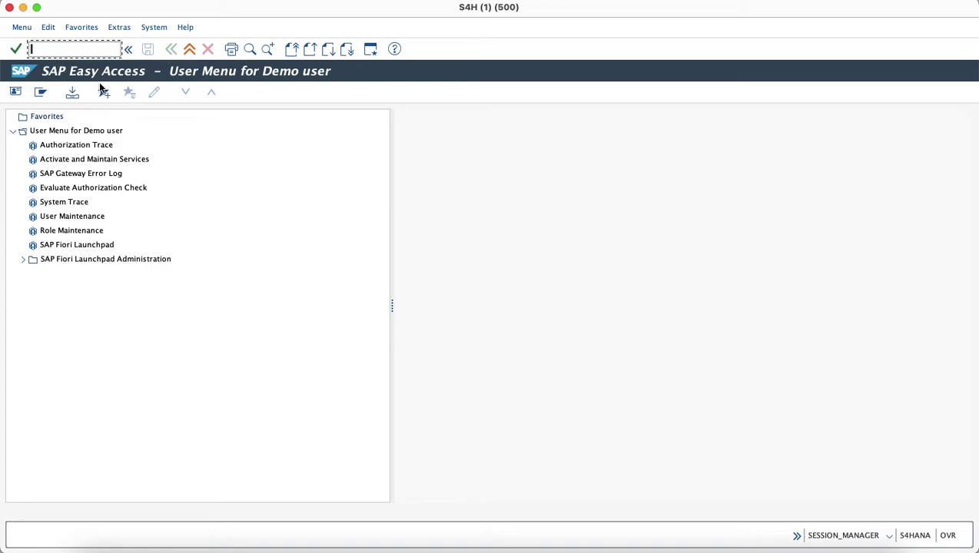
{"action": "double_click", "coordinate": [83, 245]}
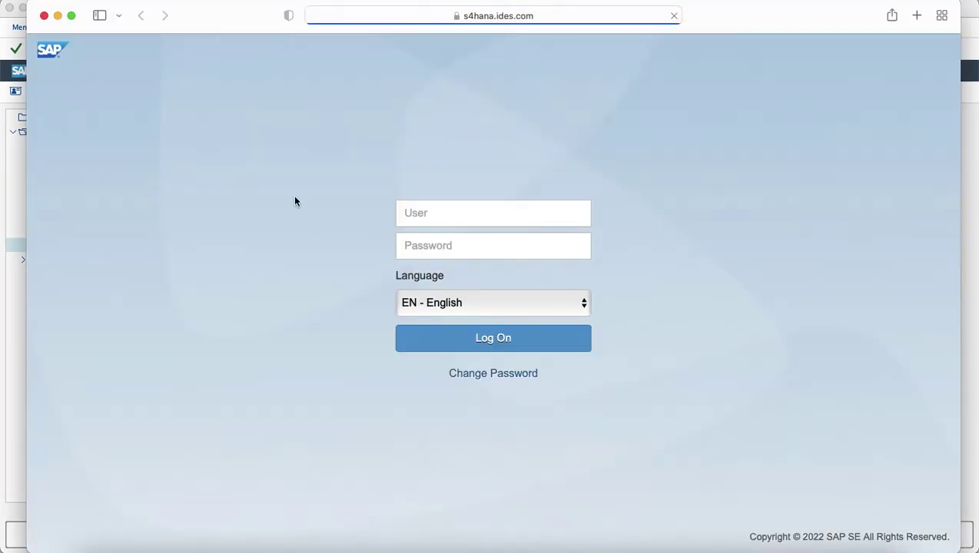
Sign in to Fiori Launchpad with the test user's credentials and open the Accounts Payable page.
{"action": "type", "text": "Demo"}
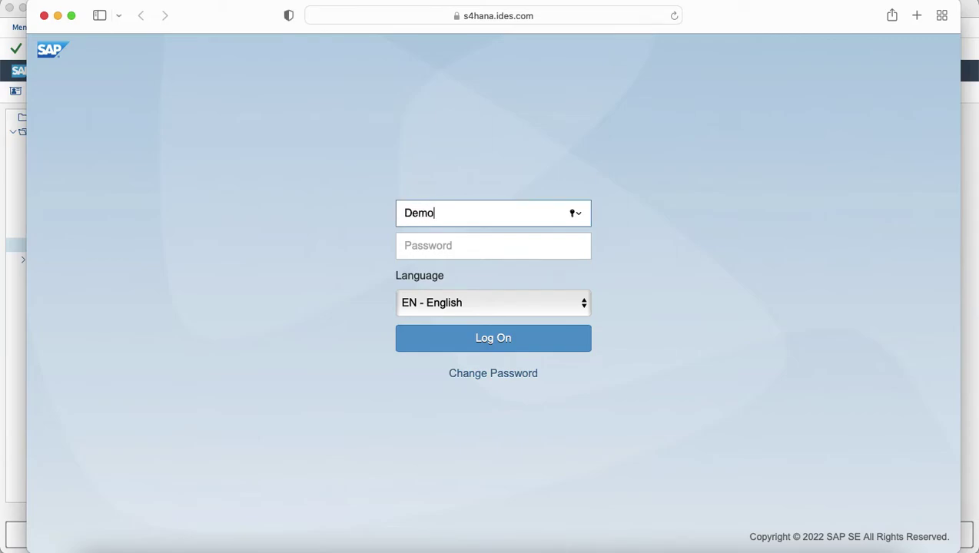
{"action": "type", "text": "_1"}
{"action": "key", "text": "Tab"}
{"action": "type", "text": "welcome1"}
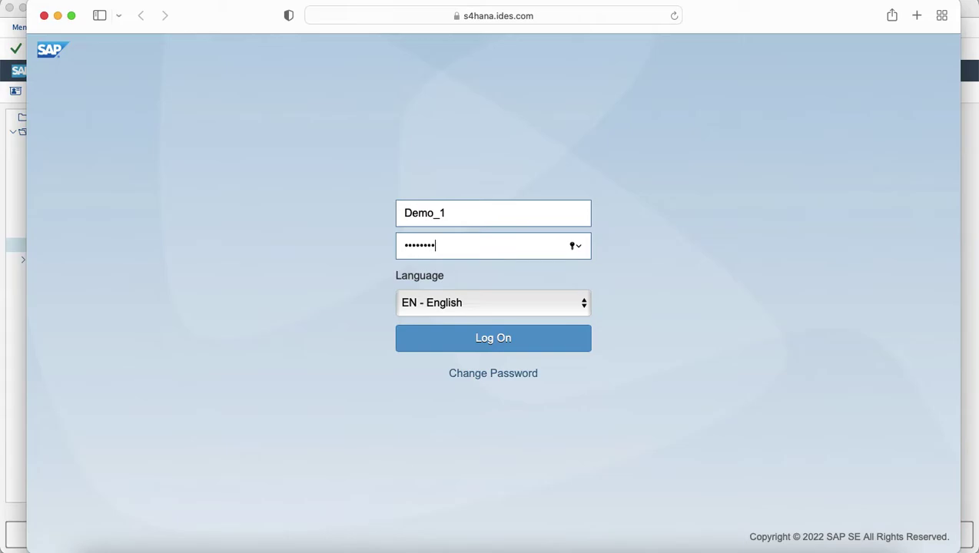
{"action": "type", "text": "234"}
{"action": "key", "text": "Return"}
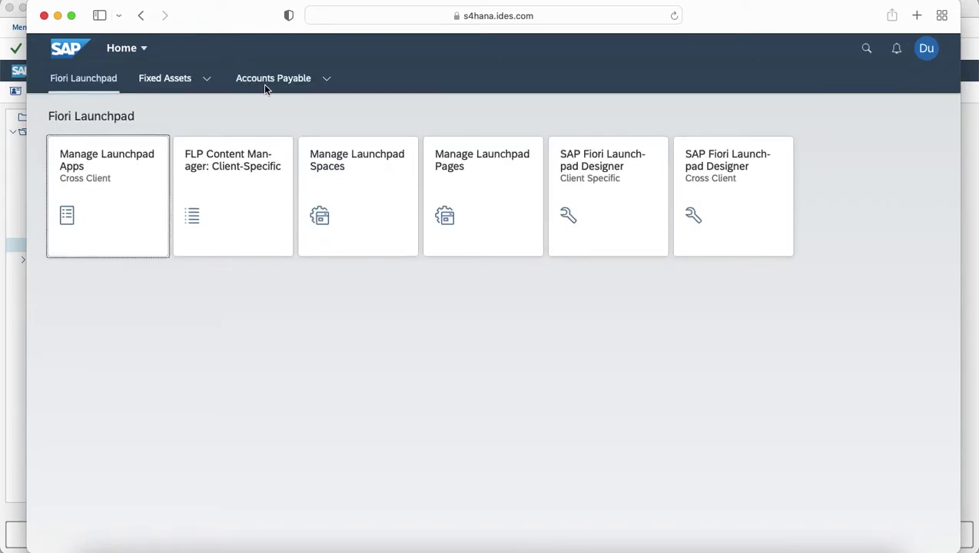
{"action": "left_click", "coordinate": [264, 82]}
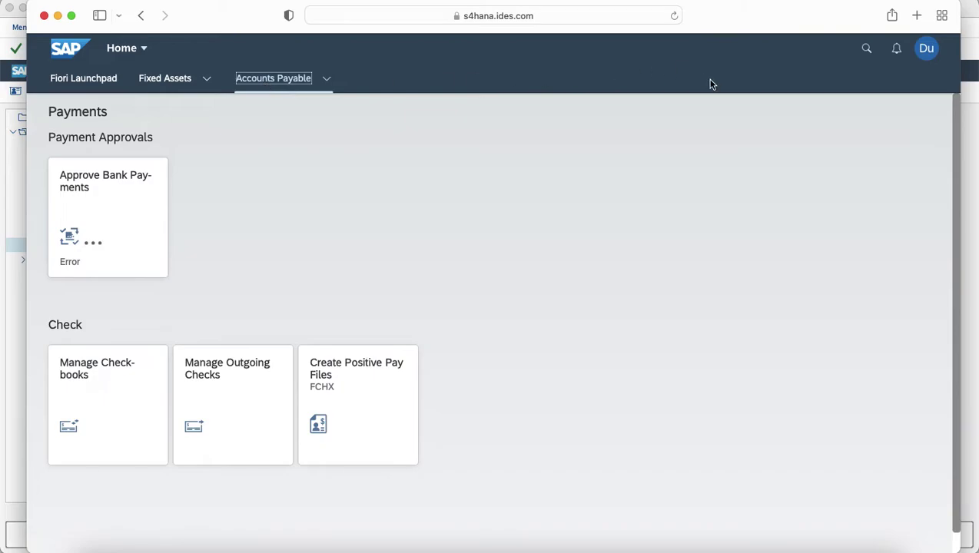
Launch Manage Outgoing Checks, review the 403 no-authorization error details, and close the error.
{"action": "left_click", "coordinate": [234, 395]}
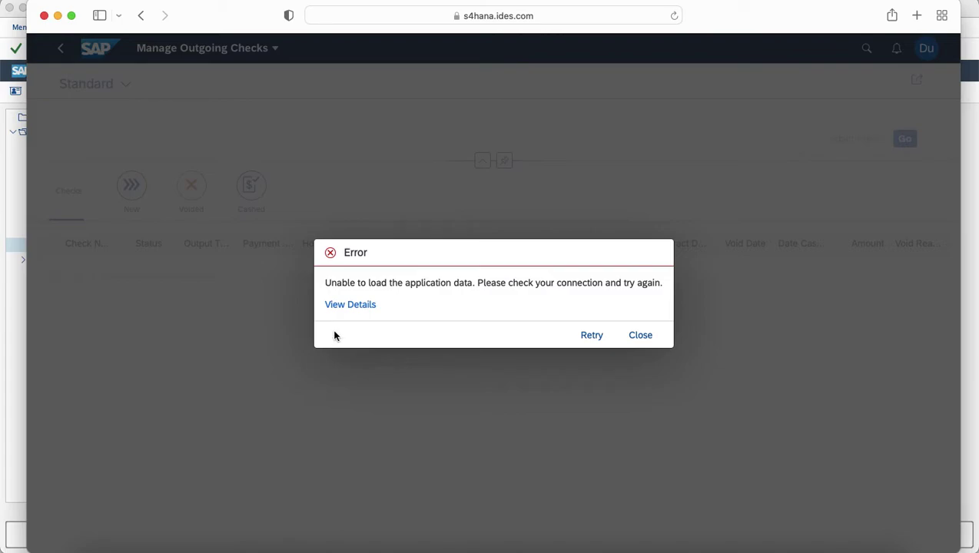
{"action": "left_click", "coordinate": [353, 306]}
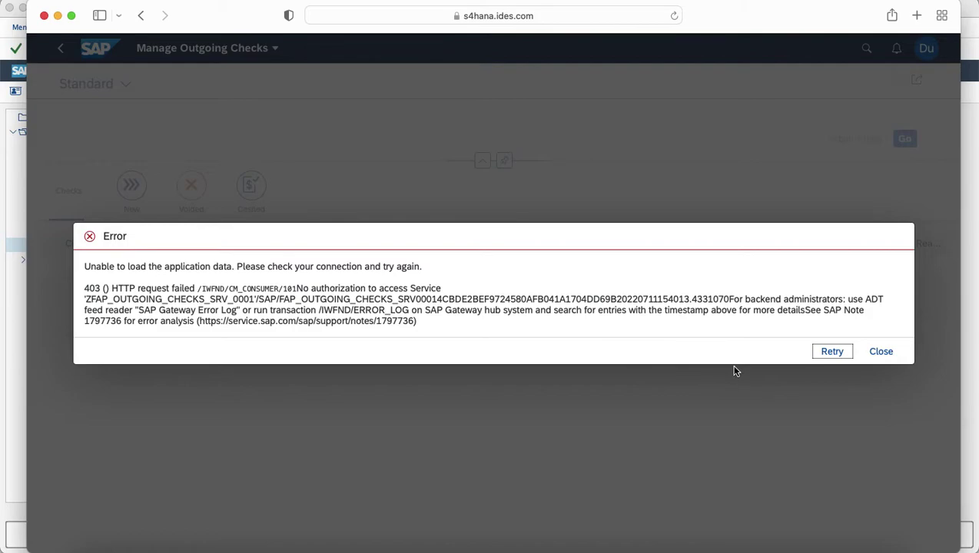
{"action": "left_click", "coordinate": [874, 354]}
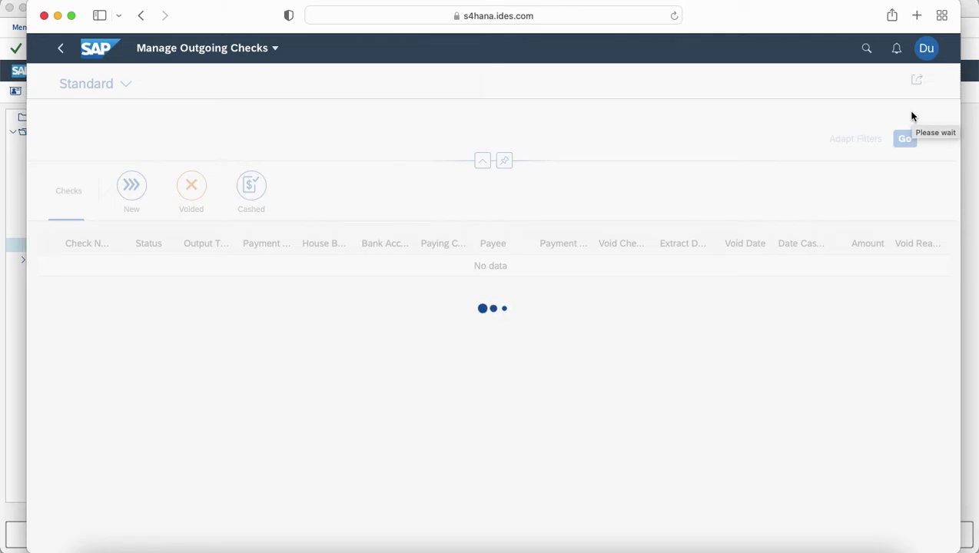
Open App Support for Manage Outgoing Checks from the user menu to view 72 authorization, 99 gateway, 1 runtime errors.
{"action": "left_click", "coordinate": [927, 57]}
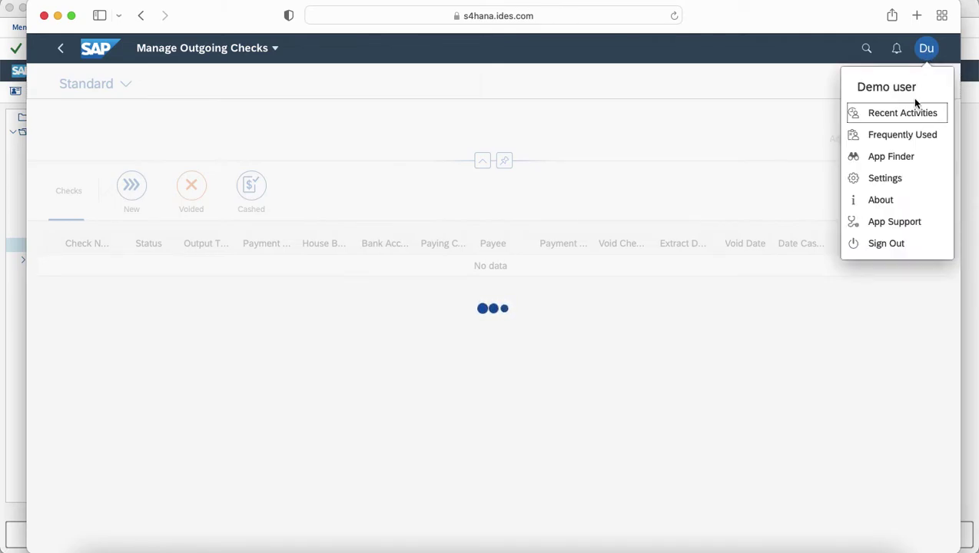
{"action": "left_click", "coordinate": [890, 230]}
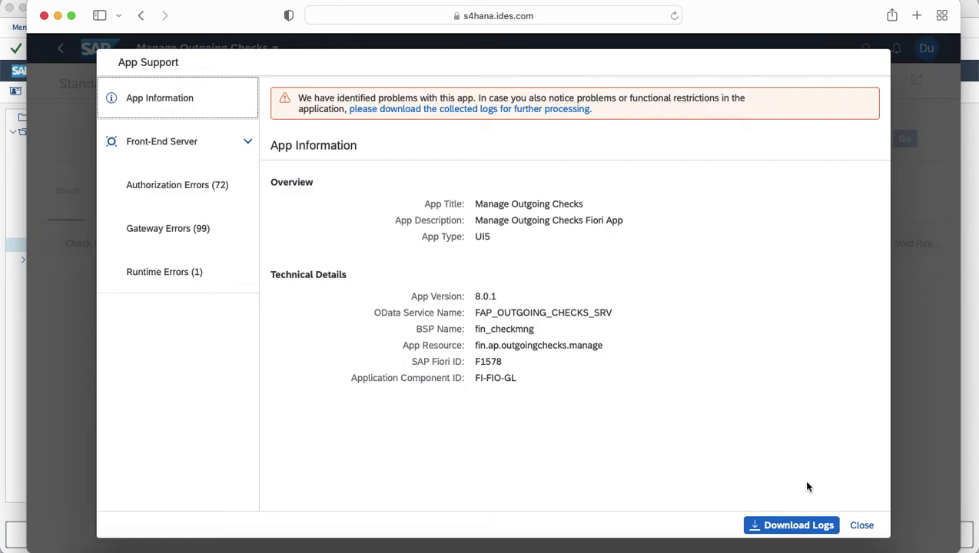
Show the 99 gateway errors, led by missing authorization for service 'ZFAP_OUTGOING_CHECKS_SRV_0001', leaving filters unchanged.
{"action": "left_click", "coordinate": [197, 243]}
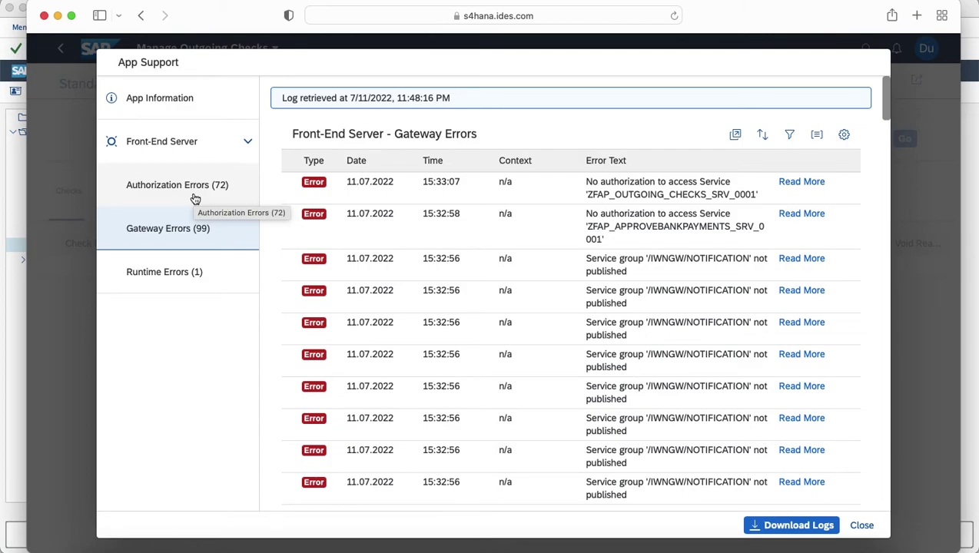
{"action": "left_click", "coordinate": [790, 137]}
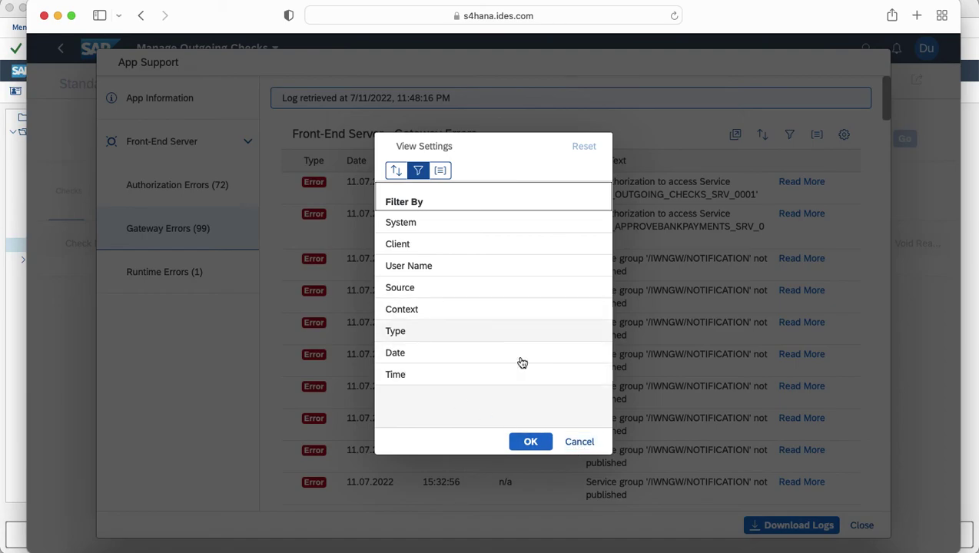
{"action": "left_click", "coordinate": [578, 442]}
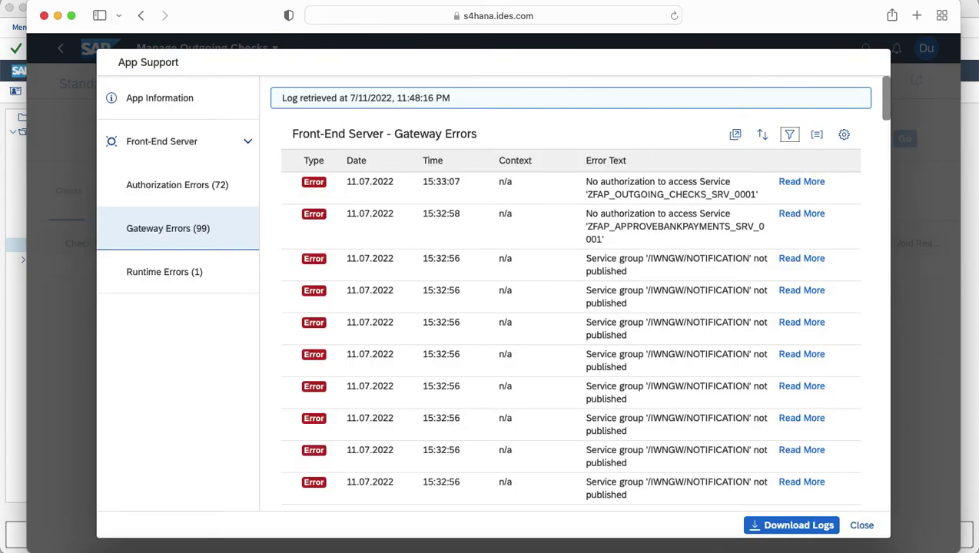